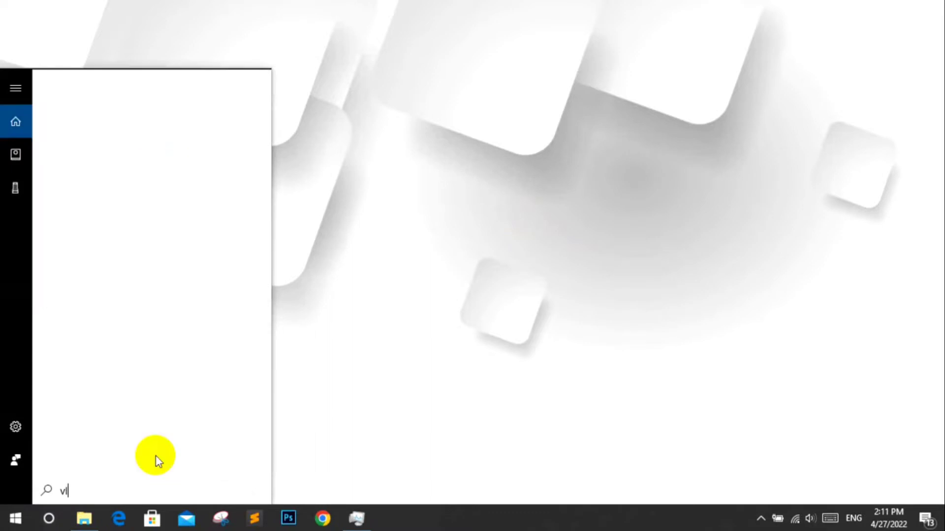
# Step: Launch VLC media player and open the setup for streaming a local media file
pyautogui.write('c')
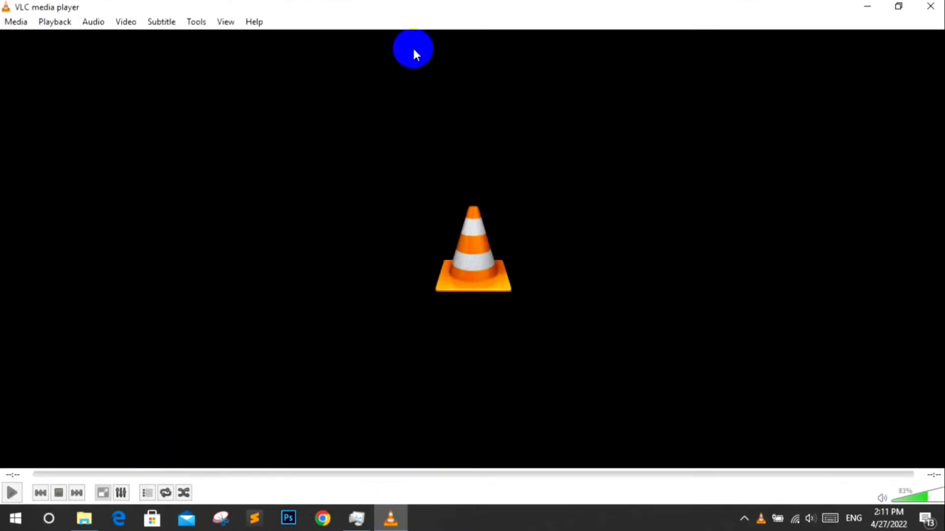
pyautogui.click(19, 23)
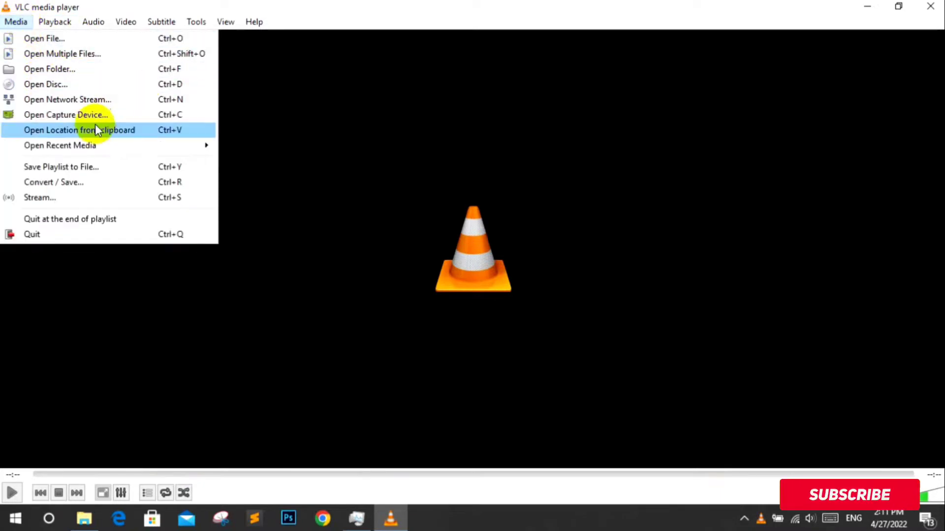
pyautogui.click(69, 197)
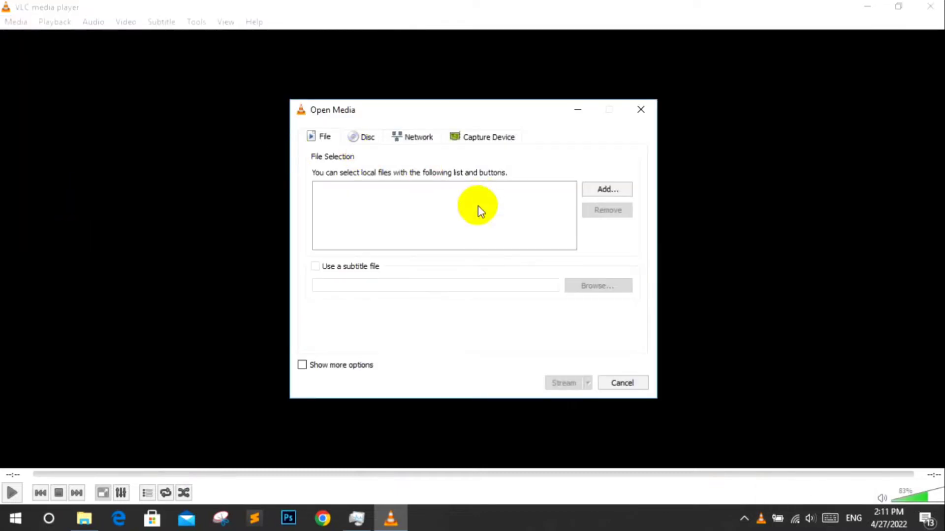
# Step: Add malaysia_abdulgani_001.mp3 from the quran folder on Local Disk (G:) and accept it as the stream source
pyautogui.click(599, 193)
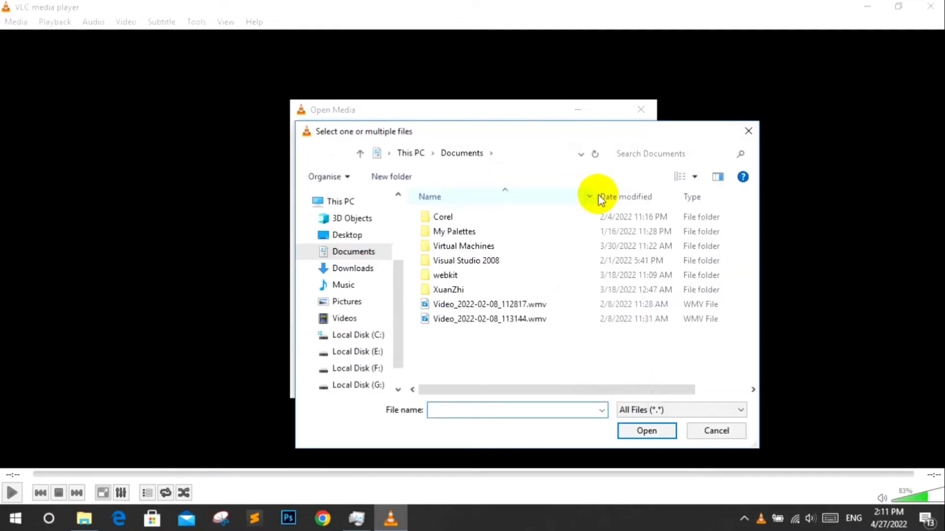
pyautogui.moveTo(498, 133); pyautogui.dragTo(488, 127)
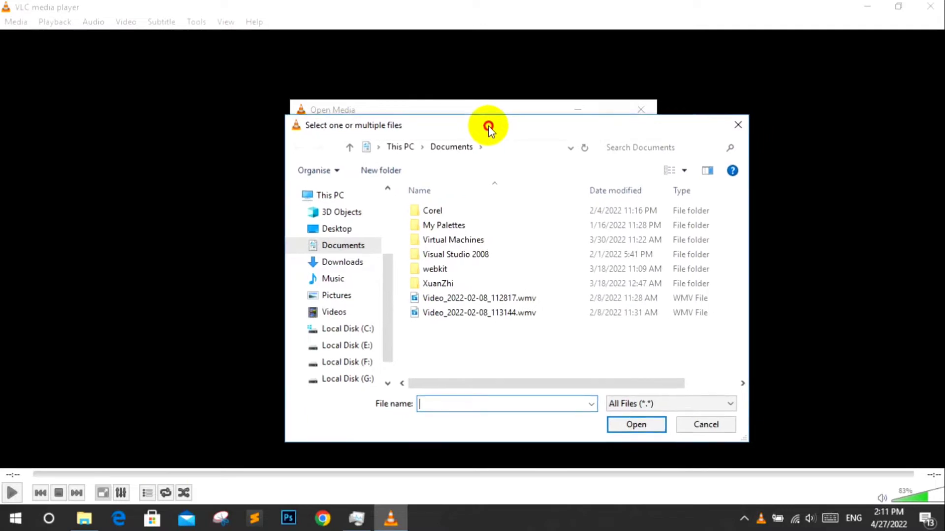
pyautogui.scroll(-1, 350, 322)
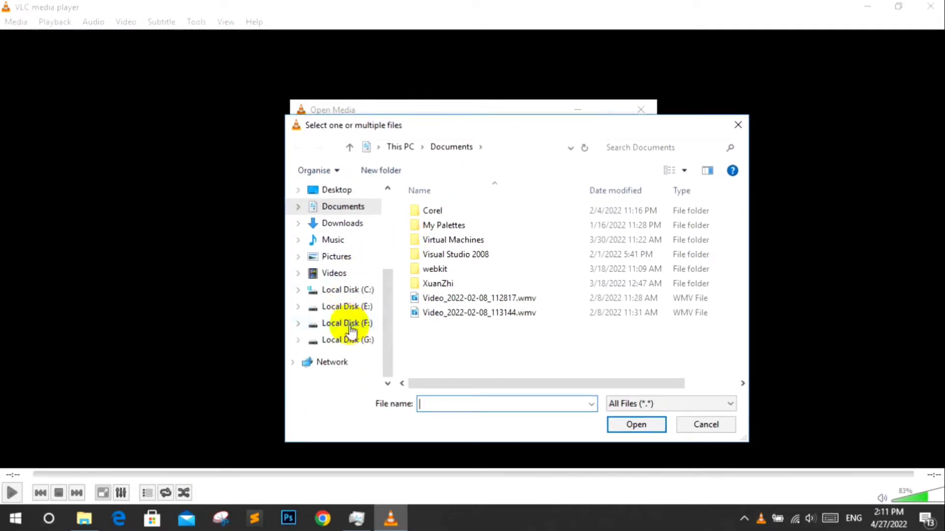
pyautogui.click(358, 344)
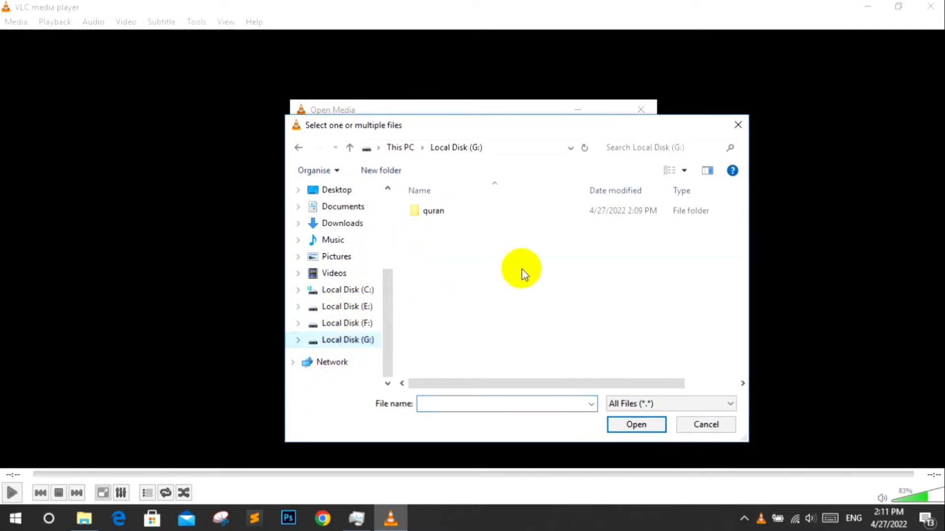
pyautogui.doubleClick(460, 213)
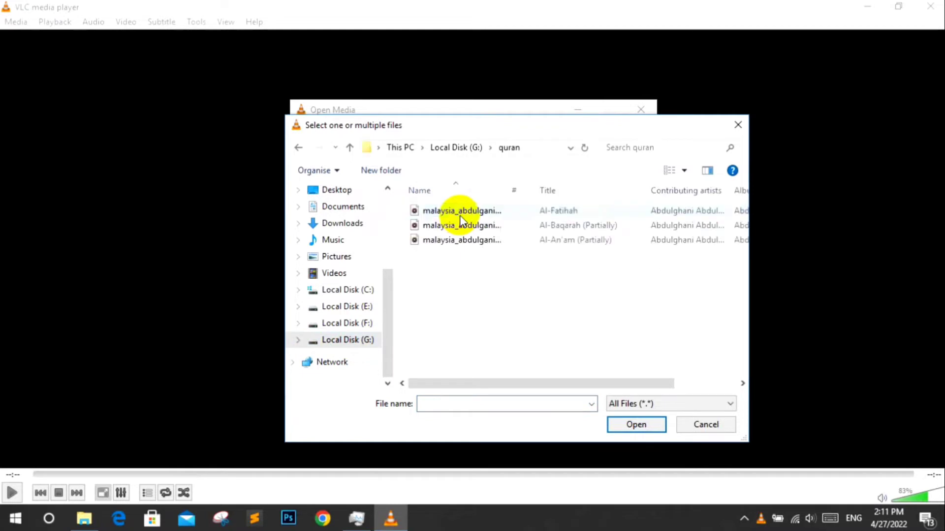
pyautogui.click(493, 212)
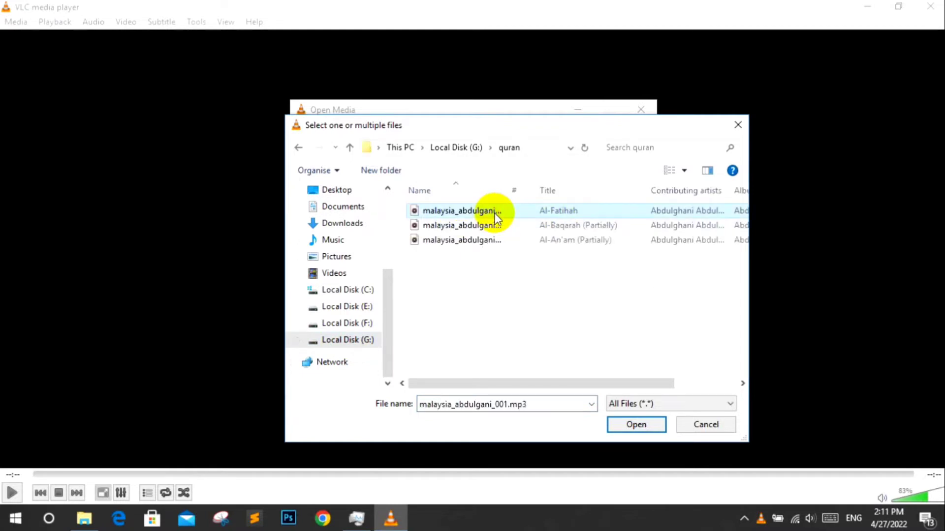
pyautogui.click(631, 432)
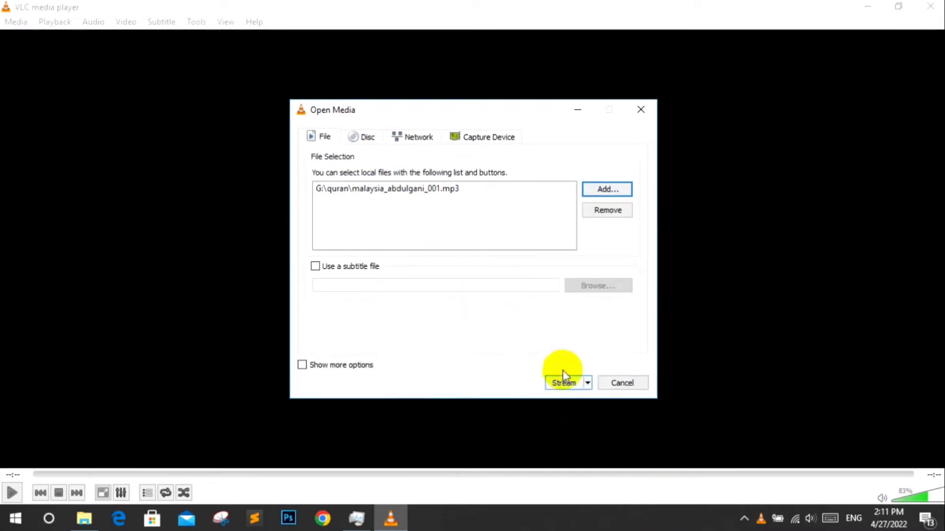
pyautogui.click(560, 386)
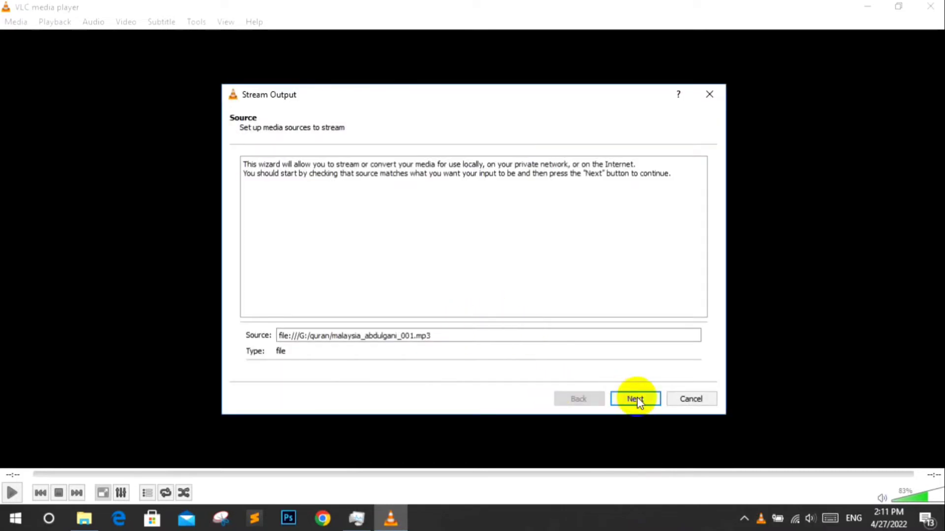
pyautogui.click(636, 399)
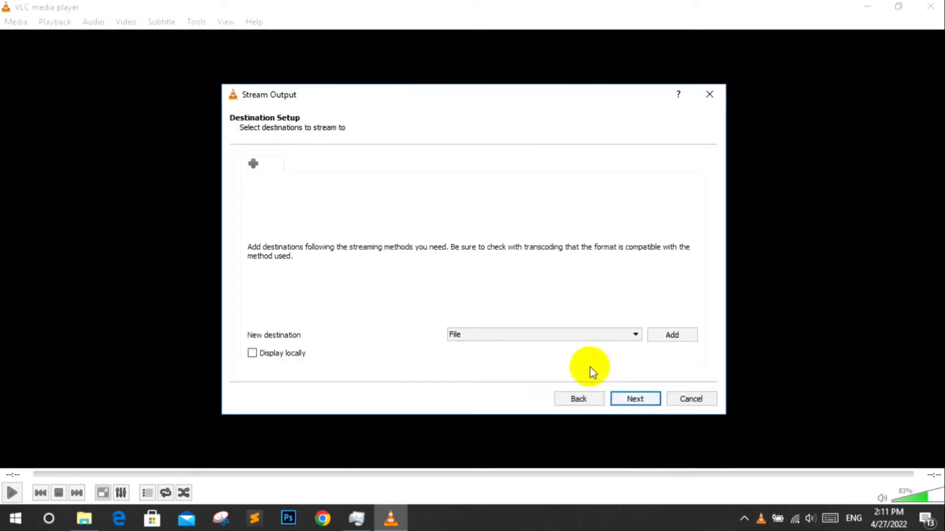
# Step: Add an HTTP destination using port 8080 and the path /test.mp3, and continue to the transcoding options
pyautogui.click(600, 336)
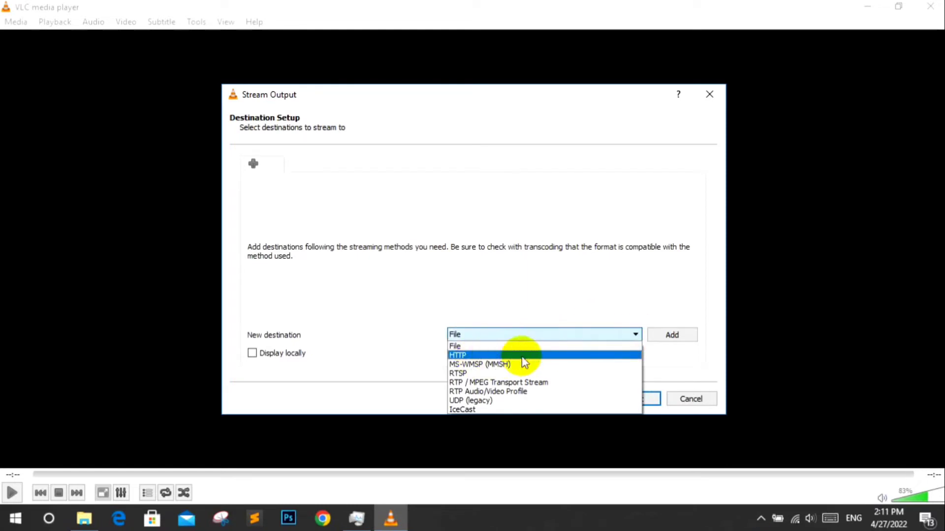
pyautogui.click(475, 356)
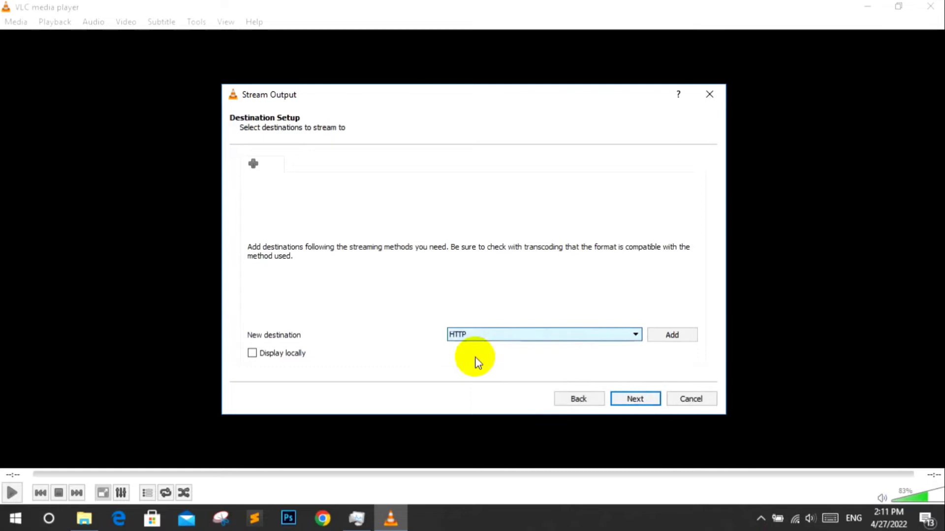
pyautogui.click(671, 334)
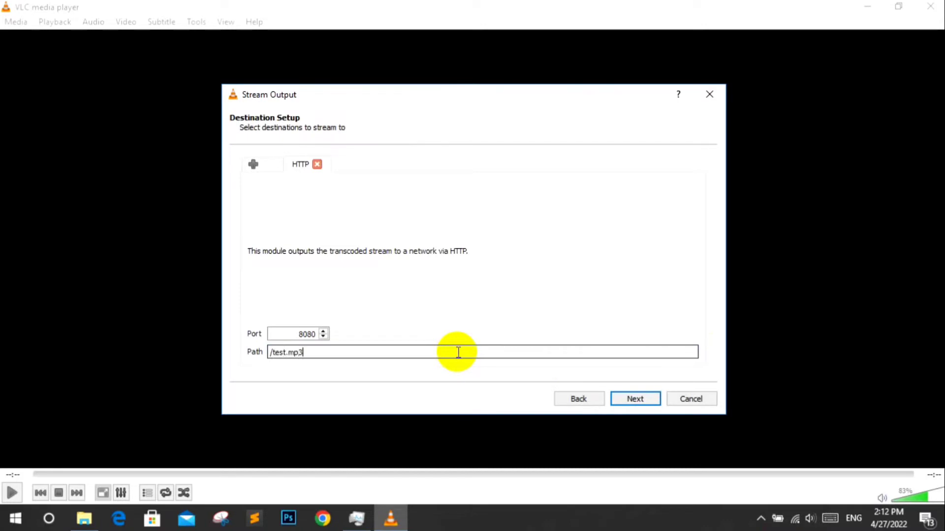
pyautogui.click(652, 406)
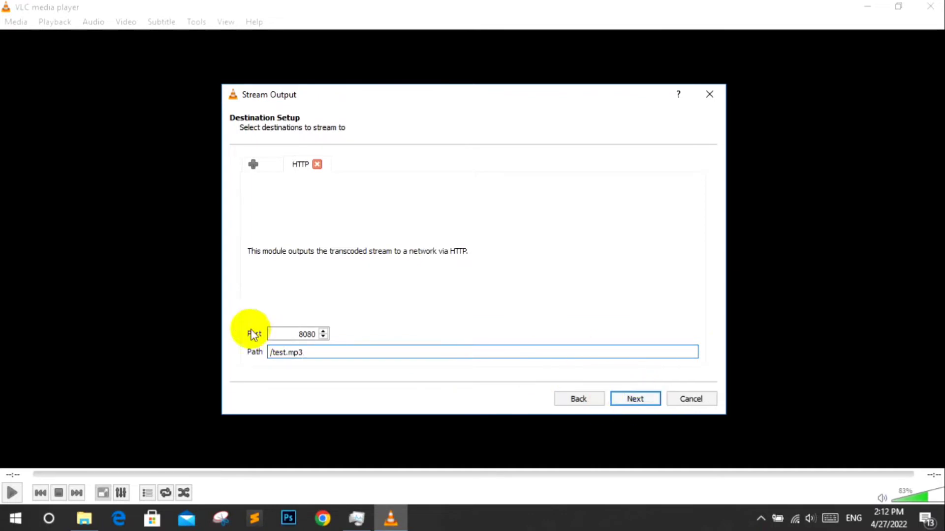
pyautogui.doubleClick(298, 334)
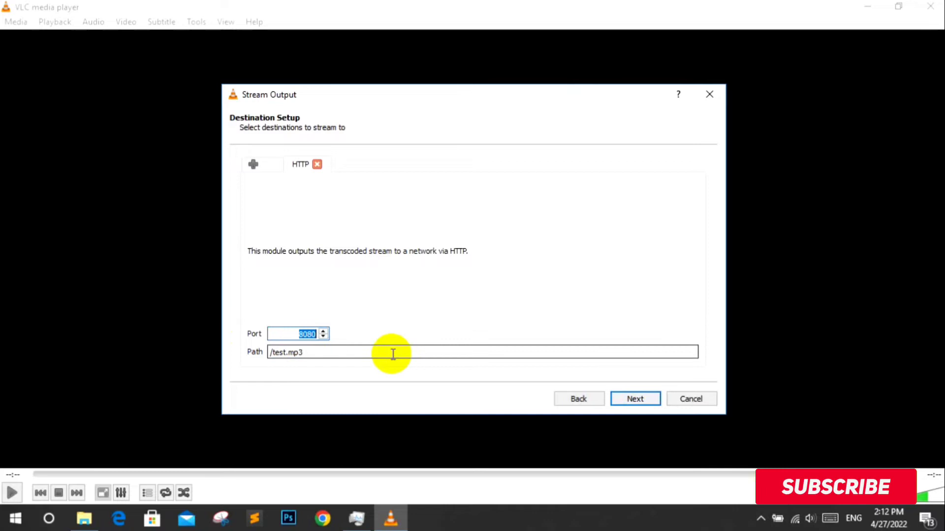
pyautogui.moveTo(396, 355); pyautogui.dragTo(239, 356)
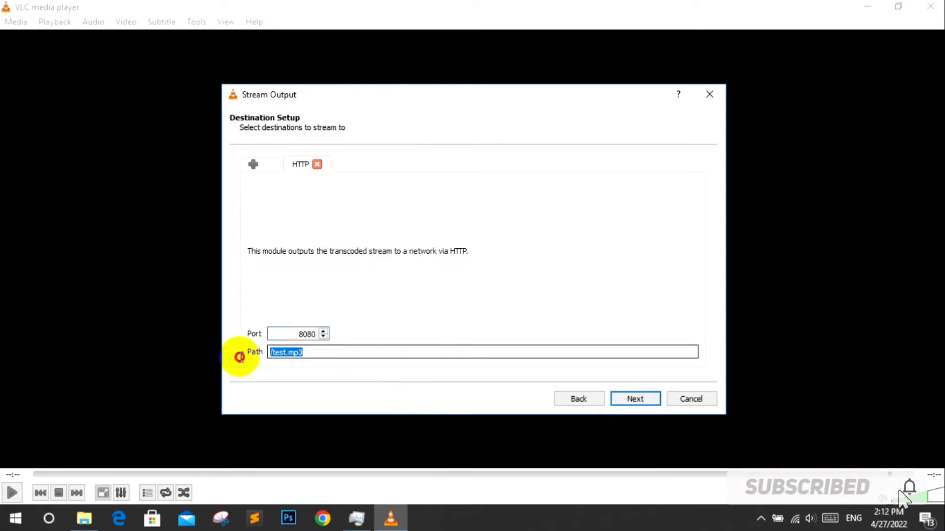
pyautogui.click(378, 356)
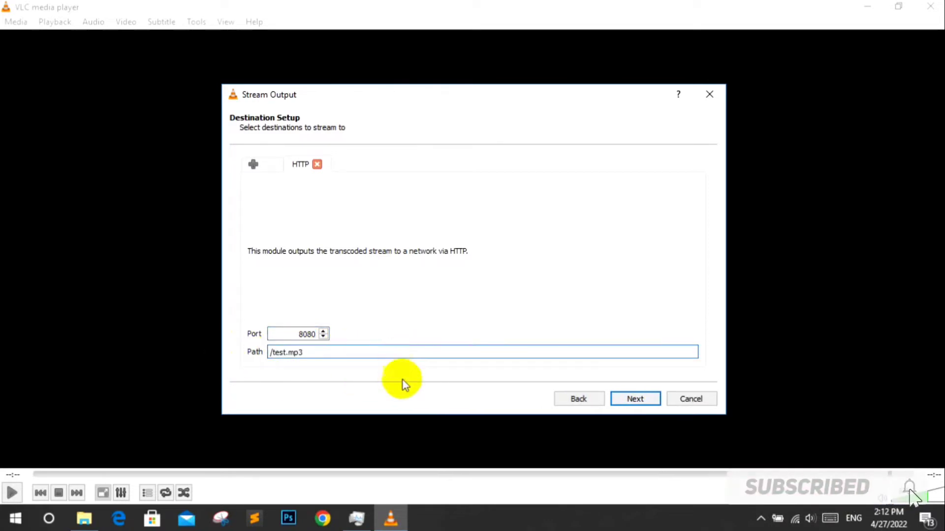
pyautogui.click(637, 401)
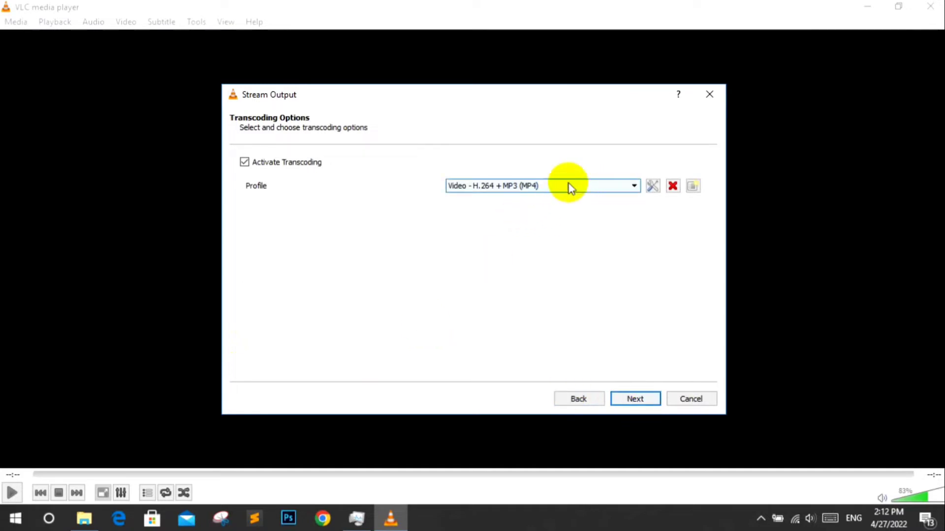
# Step: Select the Audio - MP3 transcoding profile and start the stream
pyautogui.click(541, 186)
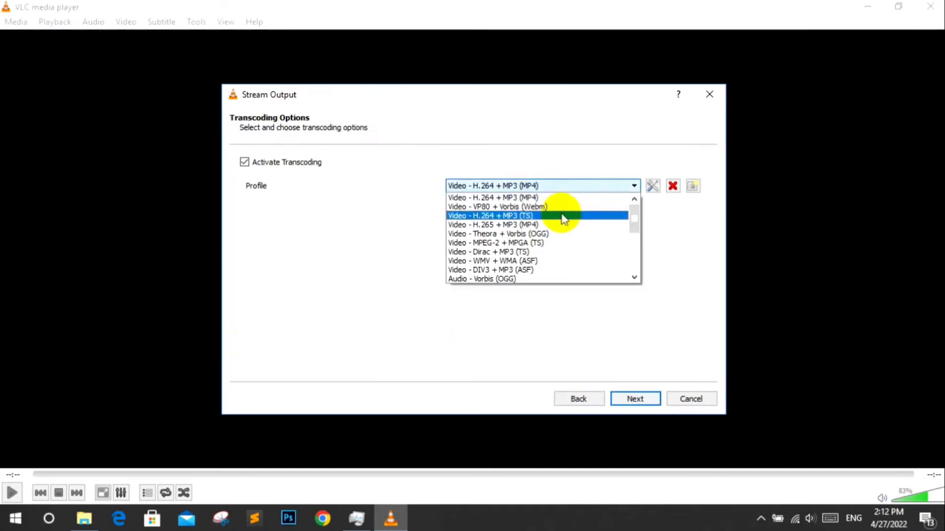
pyautogui.scroll(-2, 525, 252)
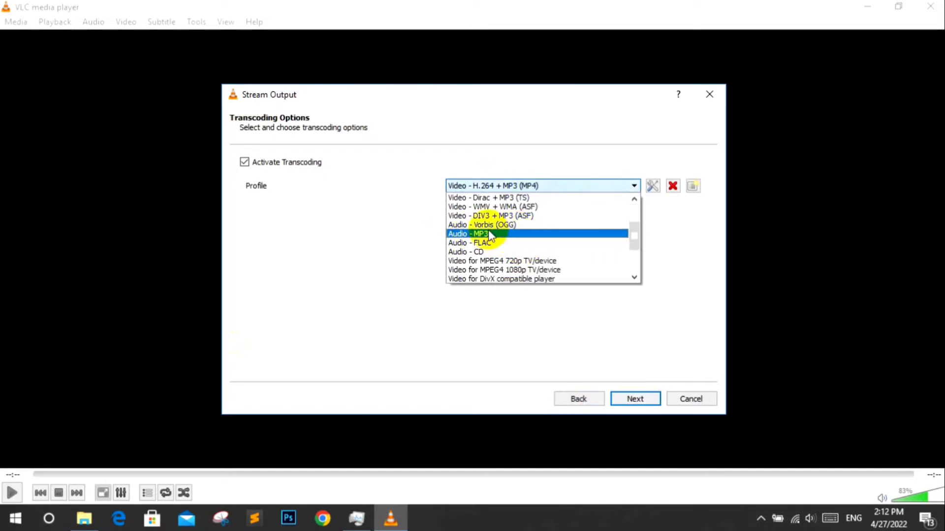
pyautogui.click(492, 233)
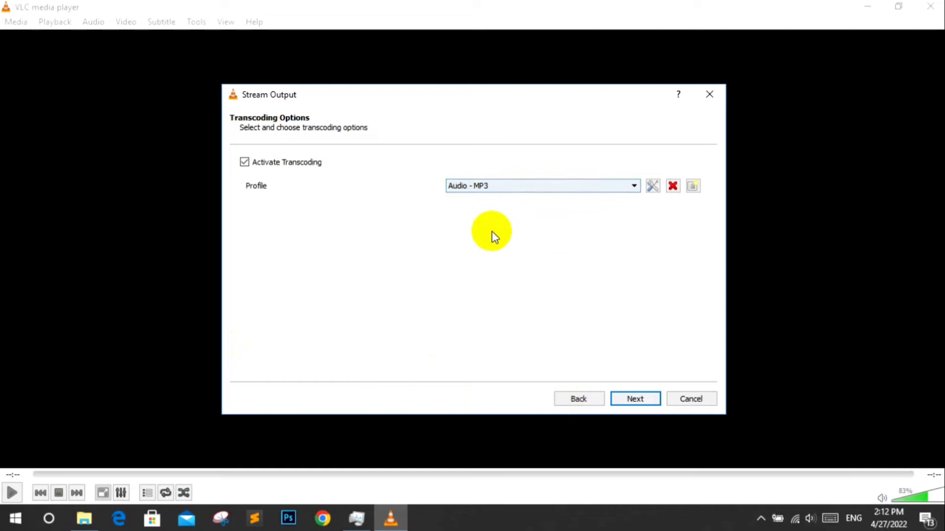
pyautogui.click(636, 399)
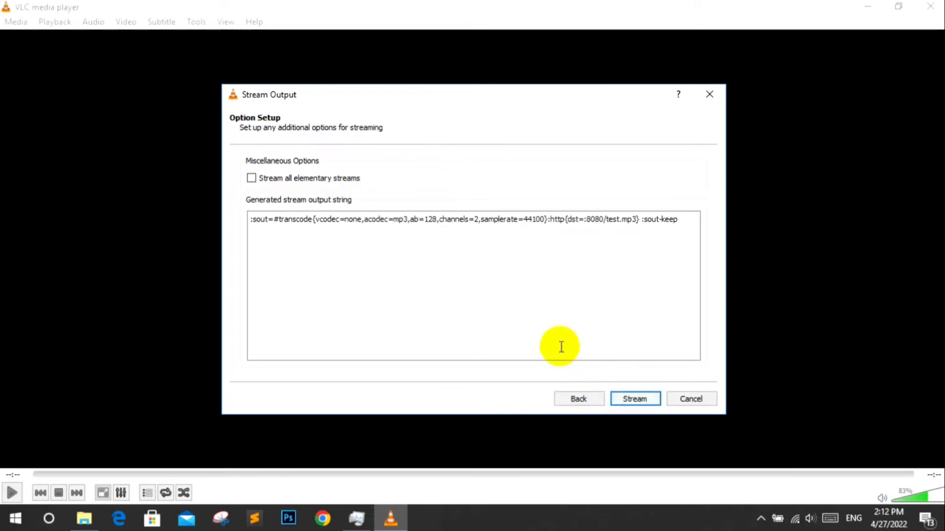
pyautogui.click(638, 401)
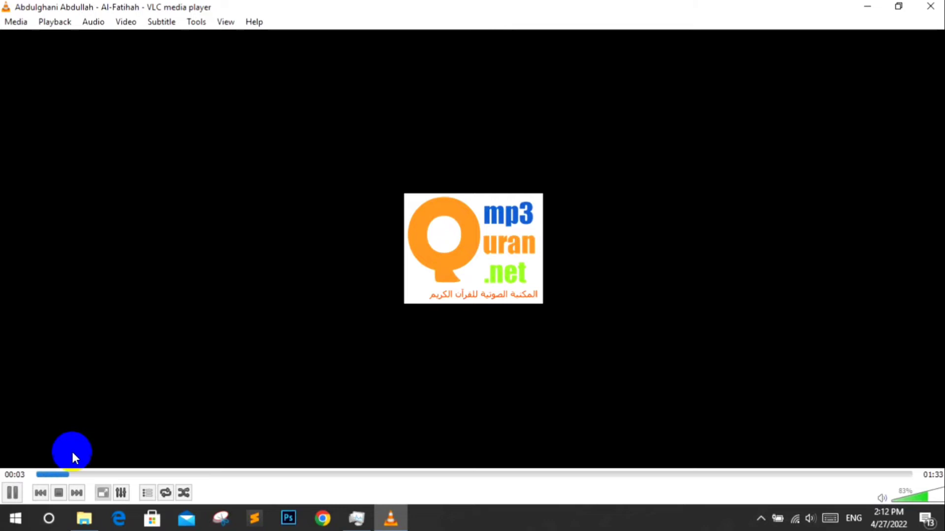
# Step: Launch a second instance of VLC media player while the first one keeps streaming
pyautogui.click(48, 520)
pyautogui.write('vl')
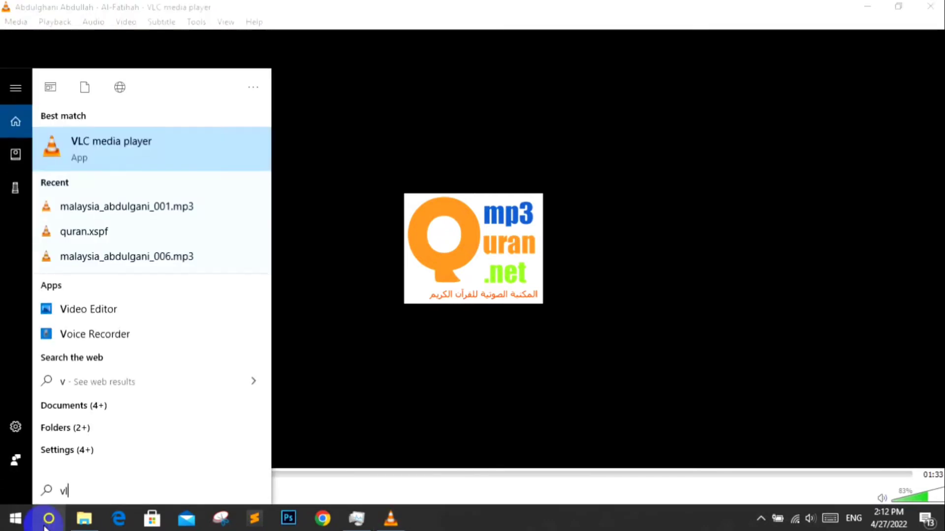
pyautogui.write('c')
pyautogui.click(197, 146)
# Step: Restore the second player window from full size, shrink it and centre it over the streaming window
pyautogui.doubleClick(326, 3)
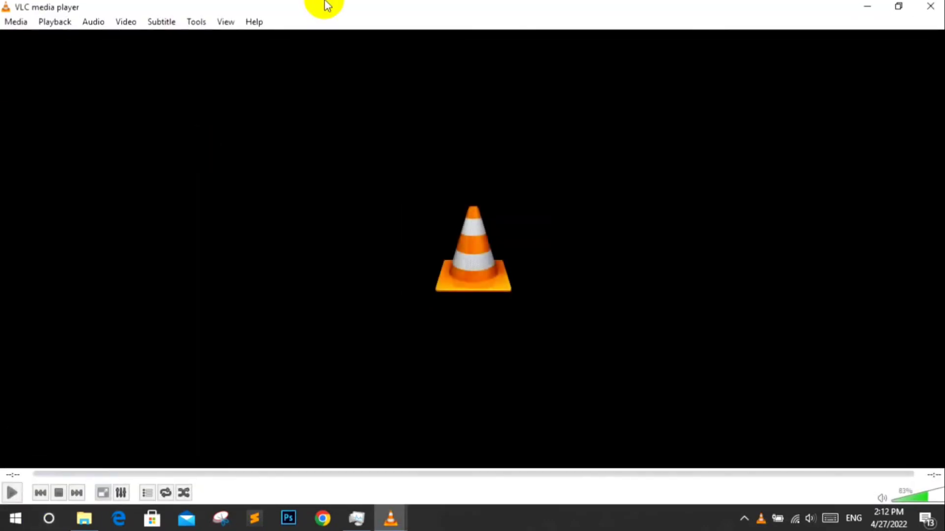
pyautogui.moveTo(527, 196); pyautogui.dragTo(380, 61)
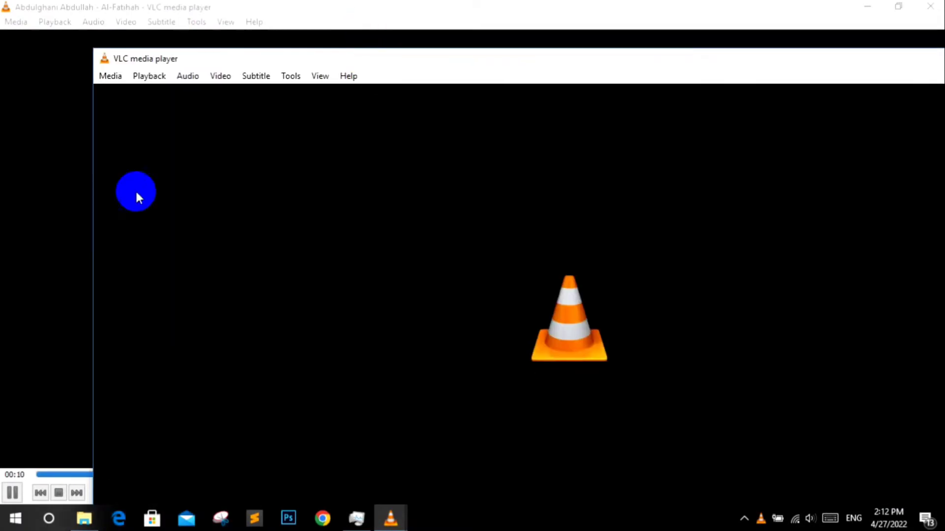
pyautogui.moveTo(91, 211); pyautogui.dragTo(423, 211)
pyautogui.moveTo(568, 58); pyautogui.dragTo(395, 102)
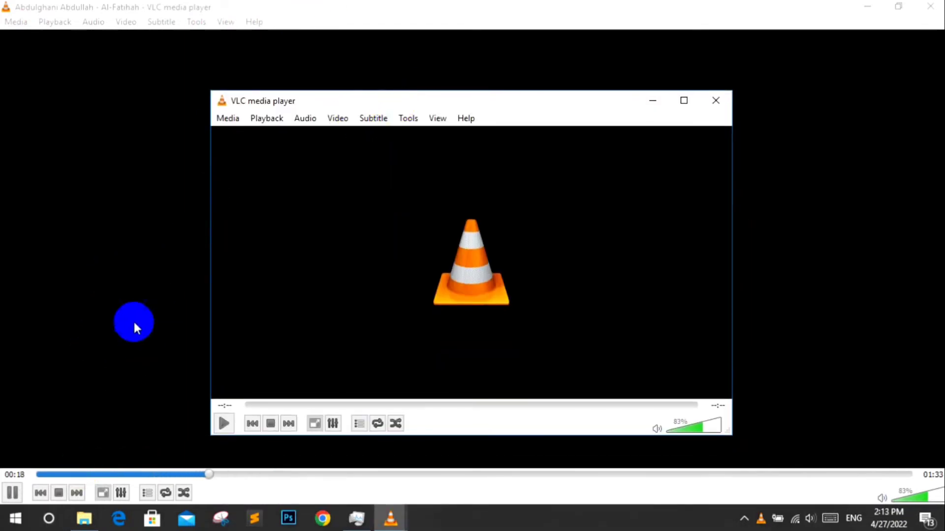
# Step: Open the network stream dialog in the second player window
pyautogui.click(224, 120)
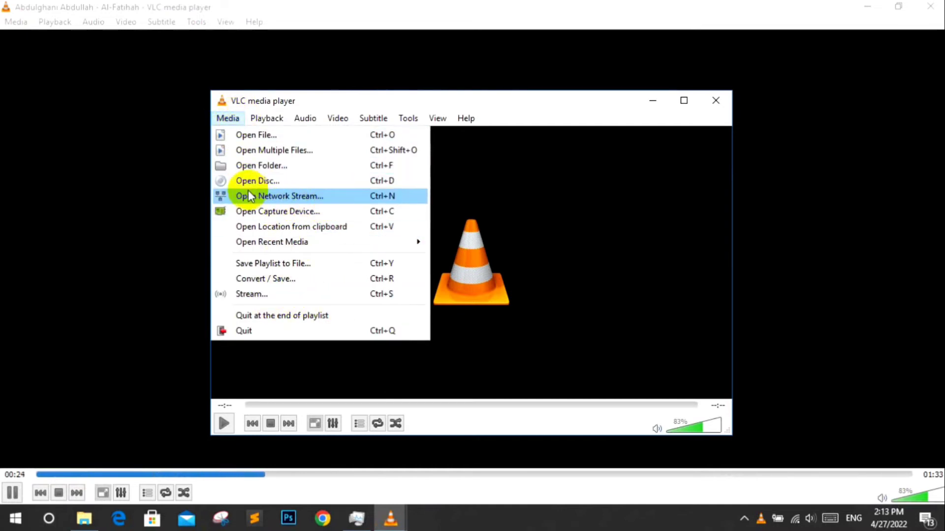
pyautogui.click(290, 196)
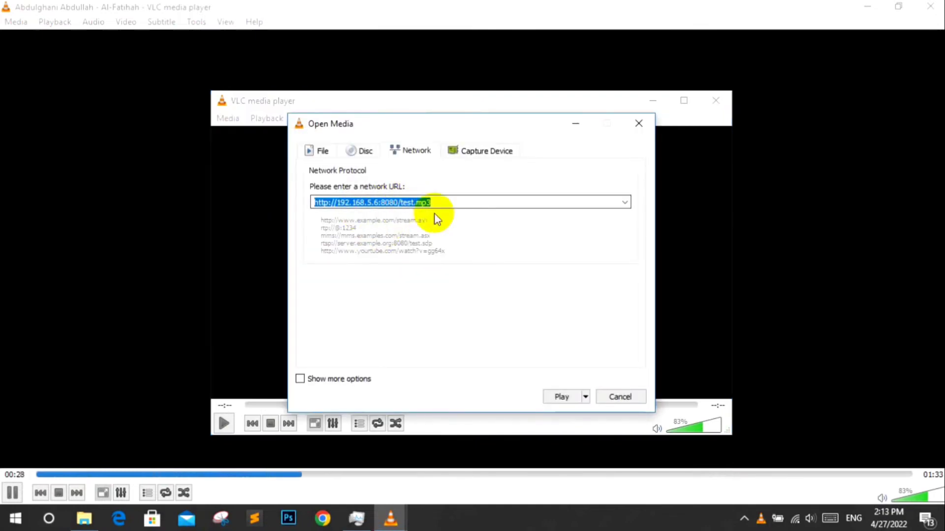
# Step: Search Windows for cmd and switch to Command Prompt
pyautogui.click(64, 524)
pyautogui.write('cm')
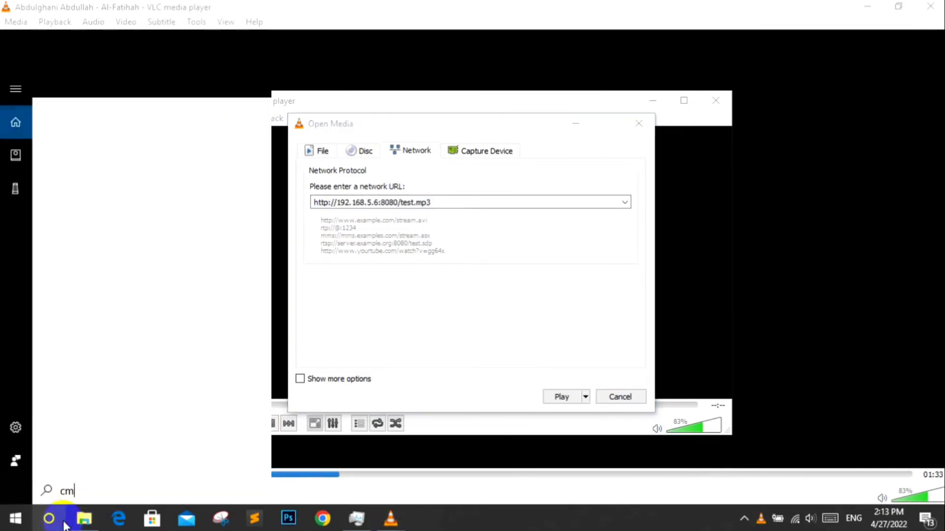
pyautogui.write('d')
pyautogui.press('Return')
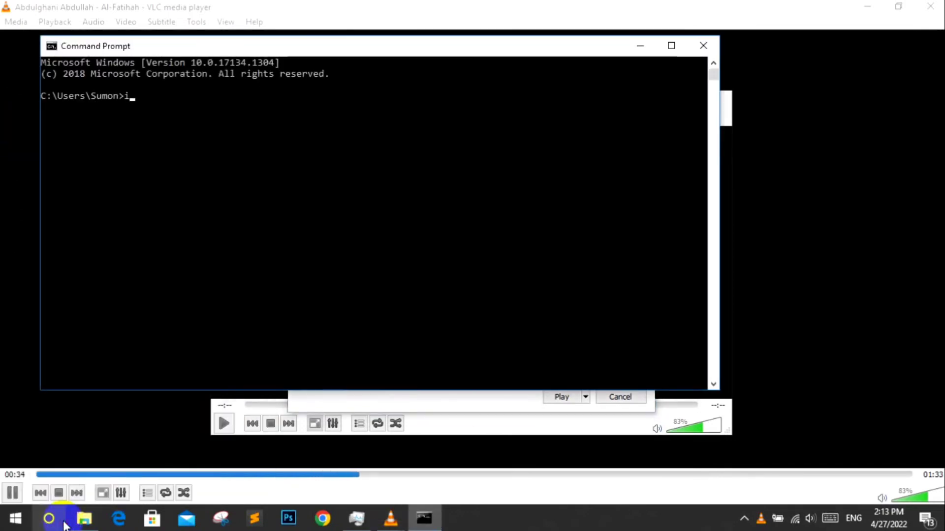